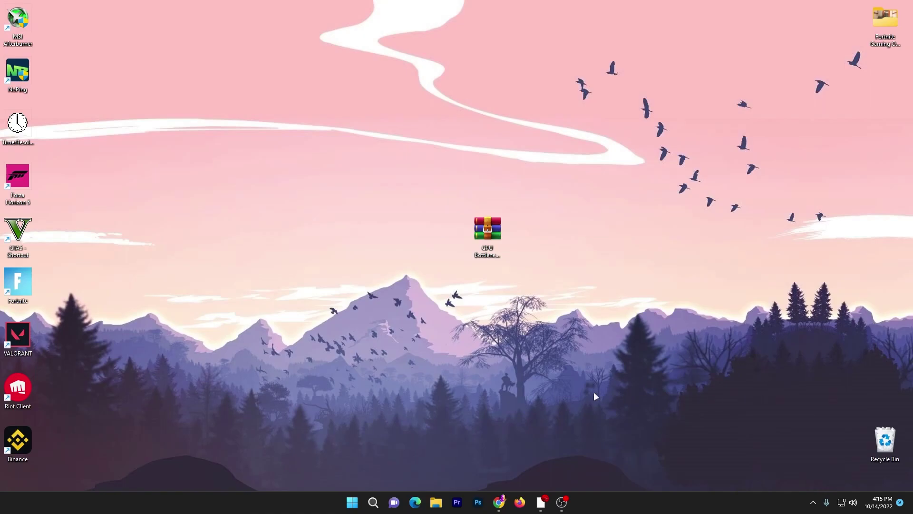
Step: Move the GPU Bottleneck .rar icon up toward the middle of the desktop
left_click_drag(479, 237, 413, 187)
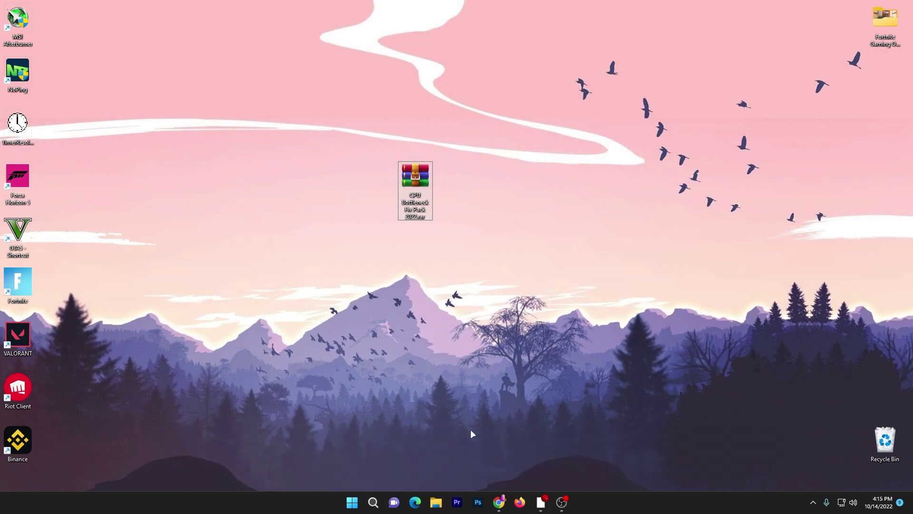
Step: Follow the article's DOWNLOAD link past the ad tab to the MediaFire page, then minimize Chrome
left_click(541, 502)
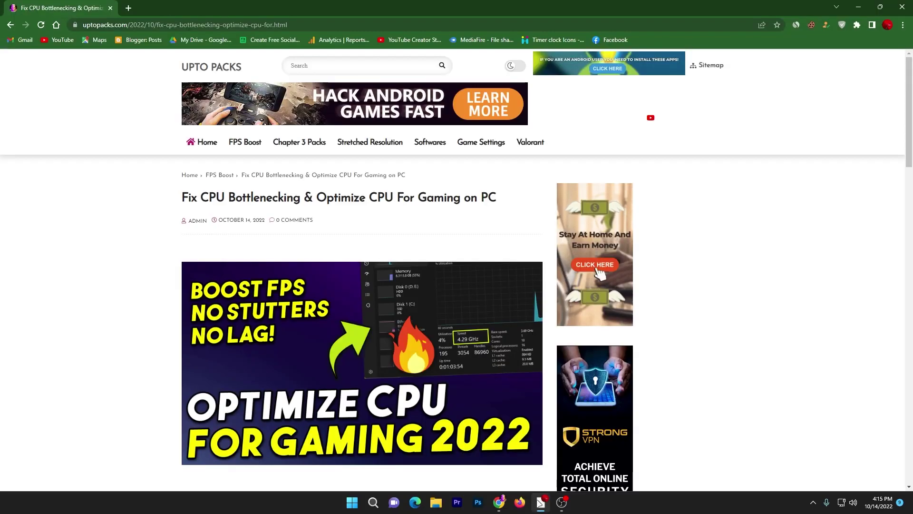
scroll(443, 418, "down", 5)
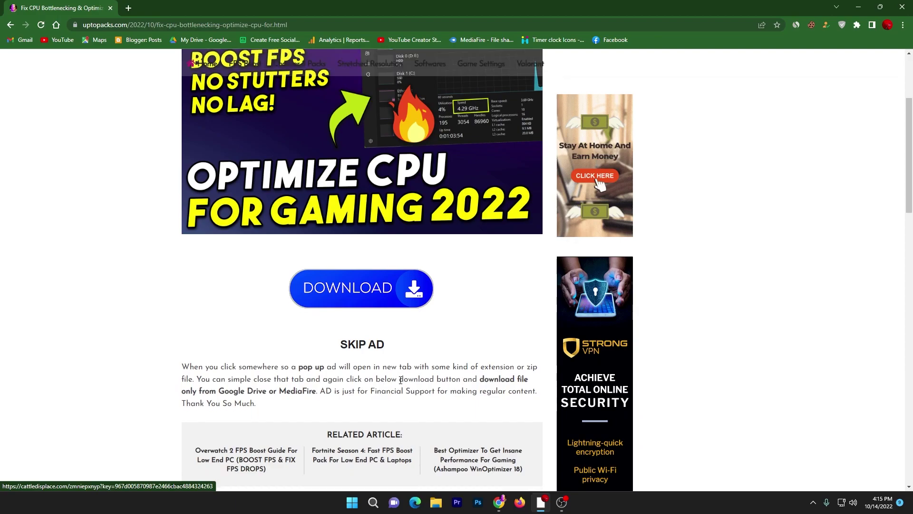
scroll(401, 383, "down", 5)
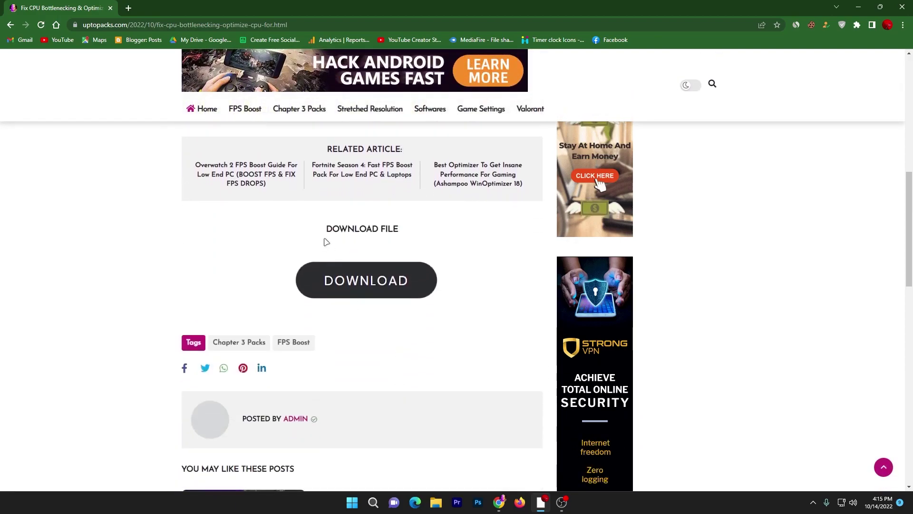
left_click(368, 290)
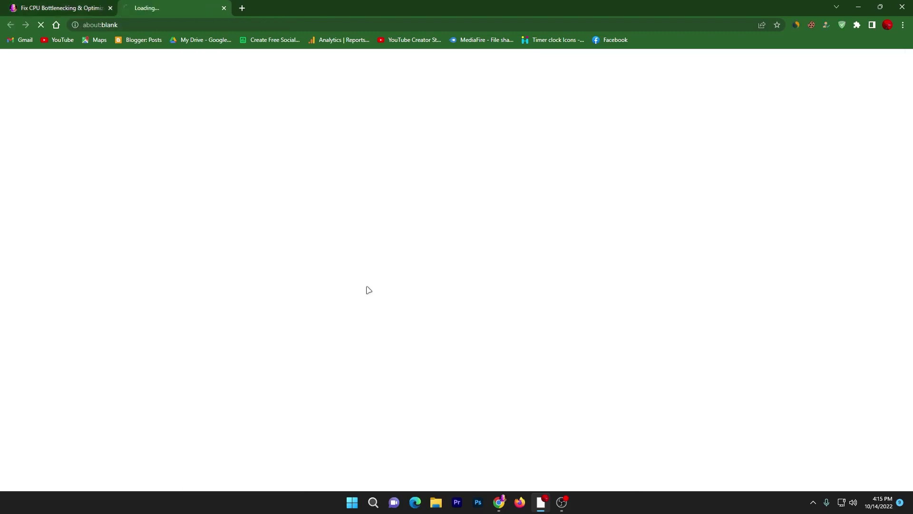
left_click(80, 6)
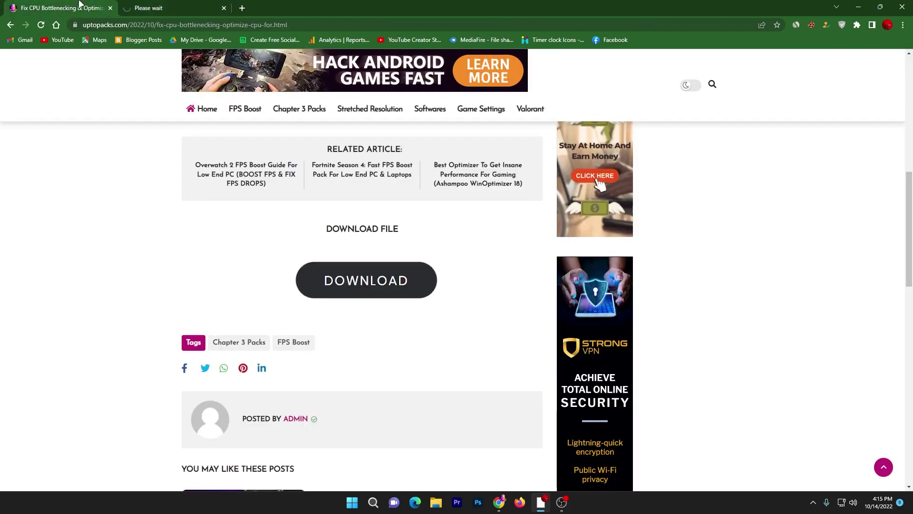
left_click(376, 283)
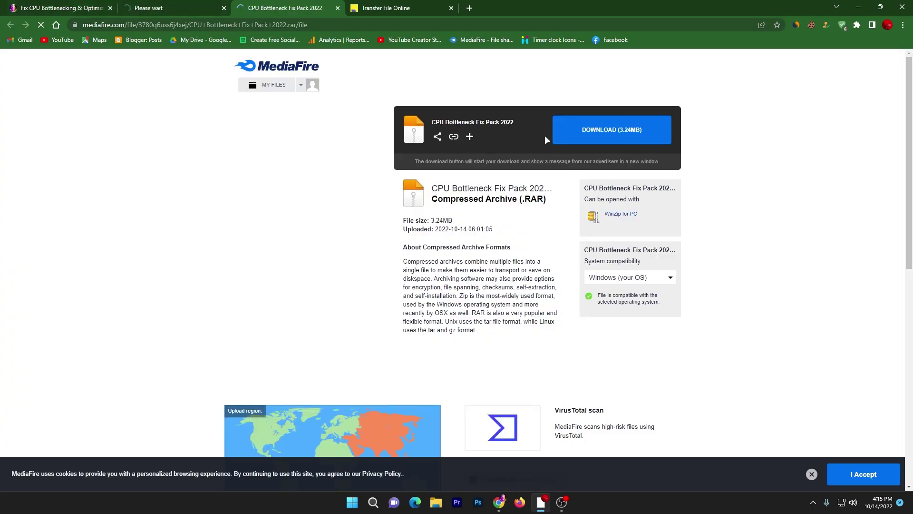
left_click(863, 6)
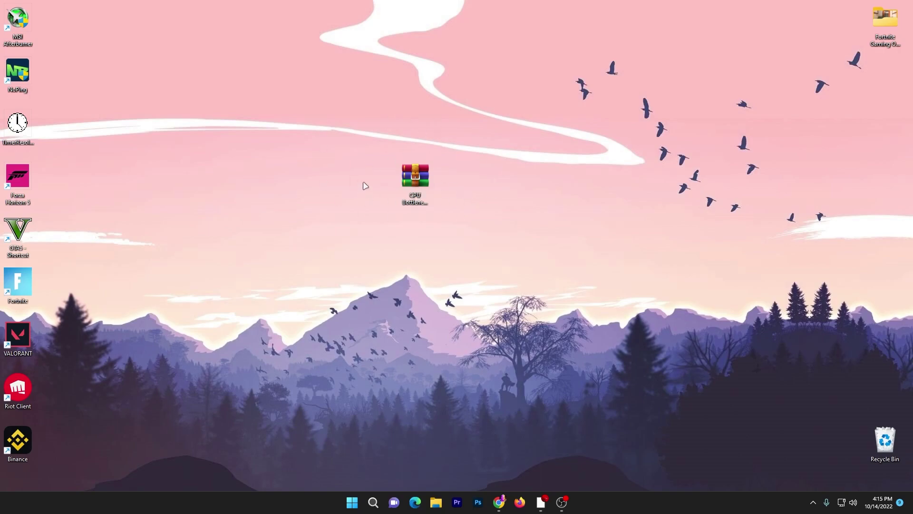
Step: Extract the CPU Bottleneck Fix Pack 2022 folder from the archive onto the desktop and open it
double_click(425, 184)
left_click(200, 153)
left_click_drag(200, 153, 484, 185)
left_click(706, 66)
left_click(706, 66)
double_click(485, 185)
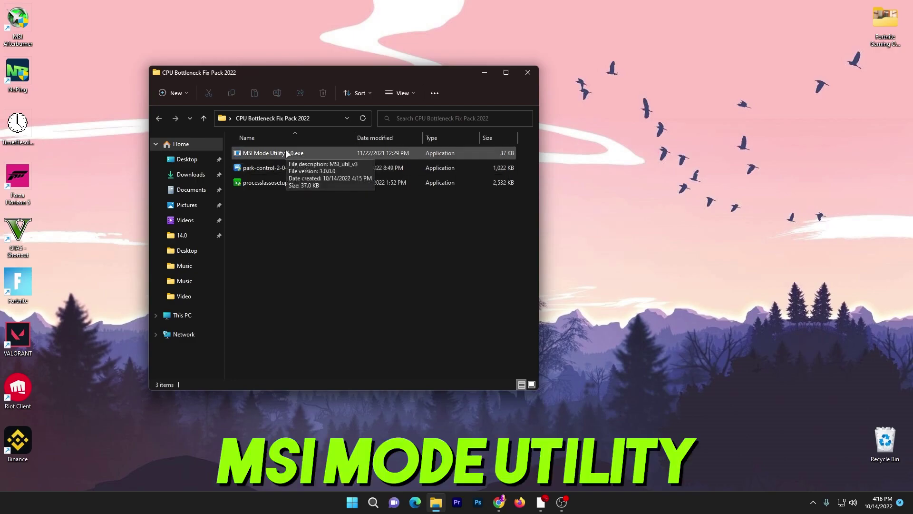
right_click(269, 153)
left_click(314, 199)
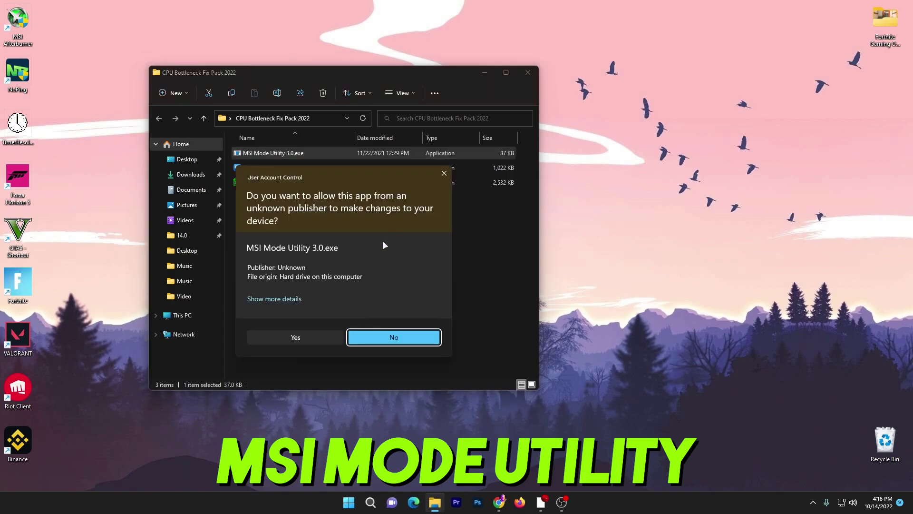
left_click(282, 343)
left_click_drag(307, 47, 489, 75)
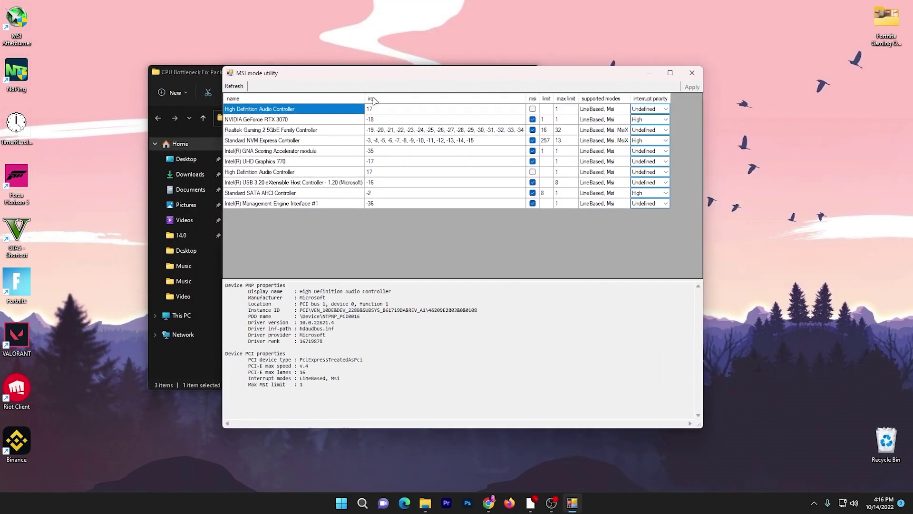
left_click(285, 120)
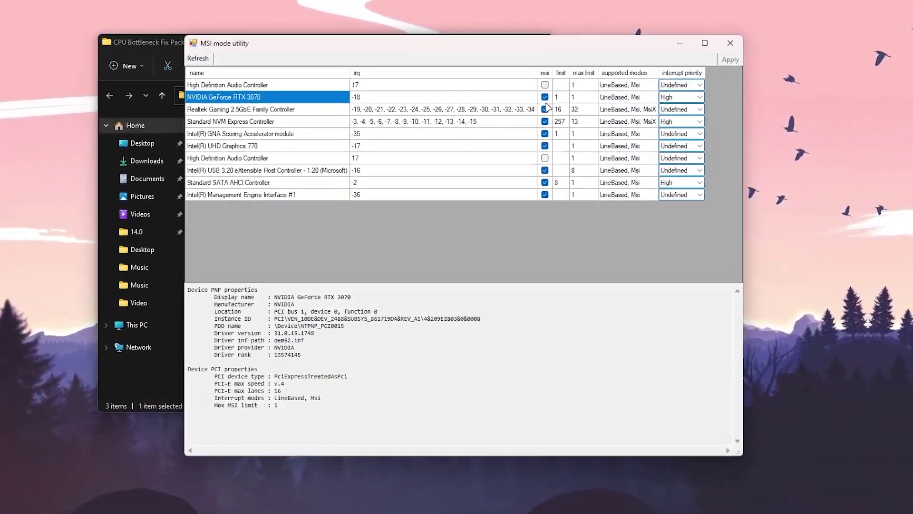
mouse_move(675, 74)
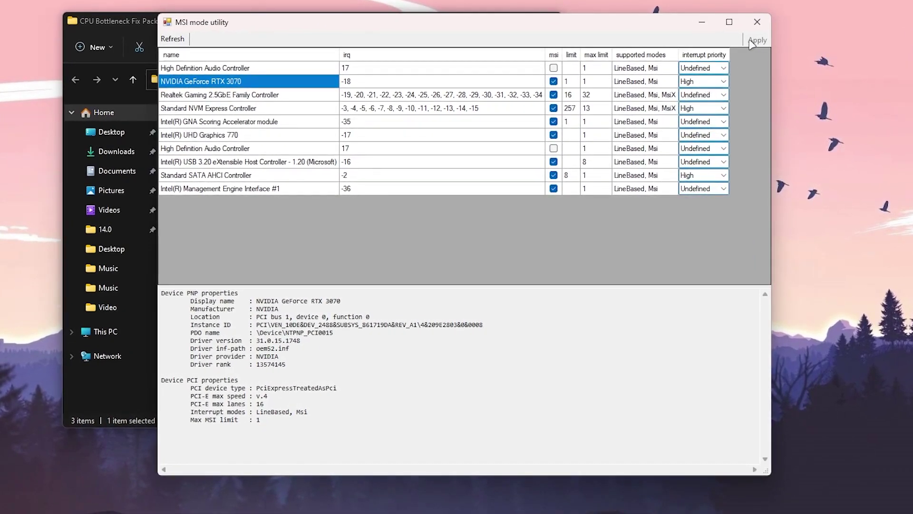
left_click(757, 22)
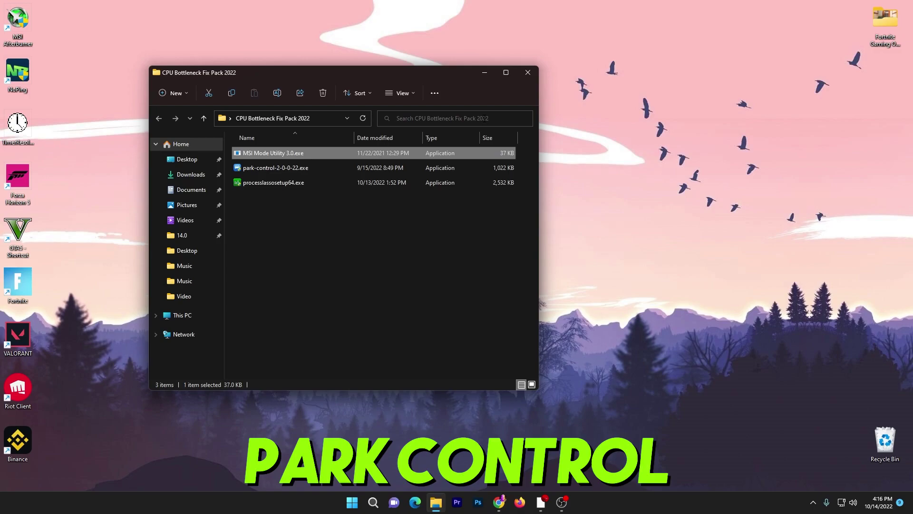
Step: Run the park-control installer, quit it at Install Location, and check the tray for ParkControl
double_click(290, 169)
key("alt+y")
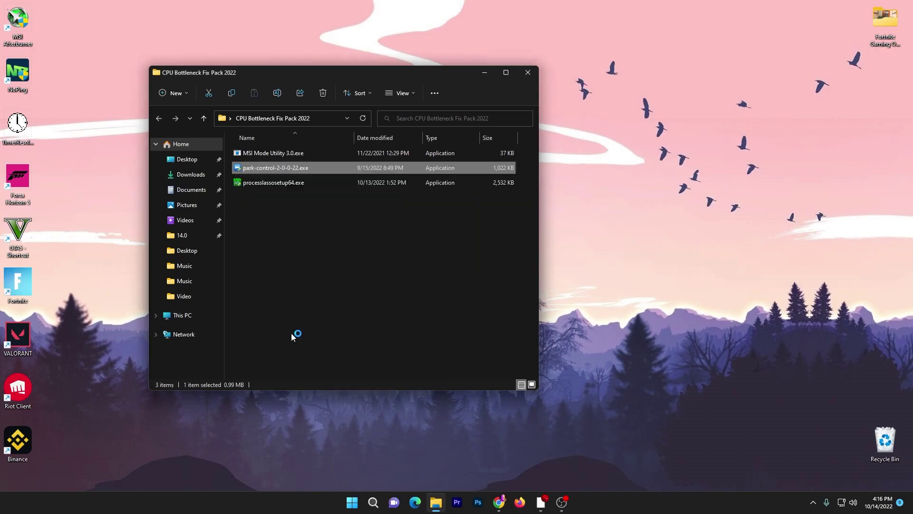
key("Return")
left_click(505, 326)
left_click(505, 327)
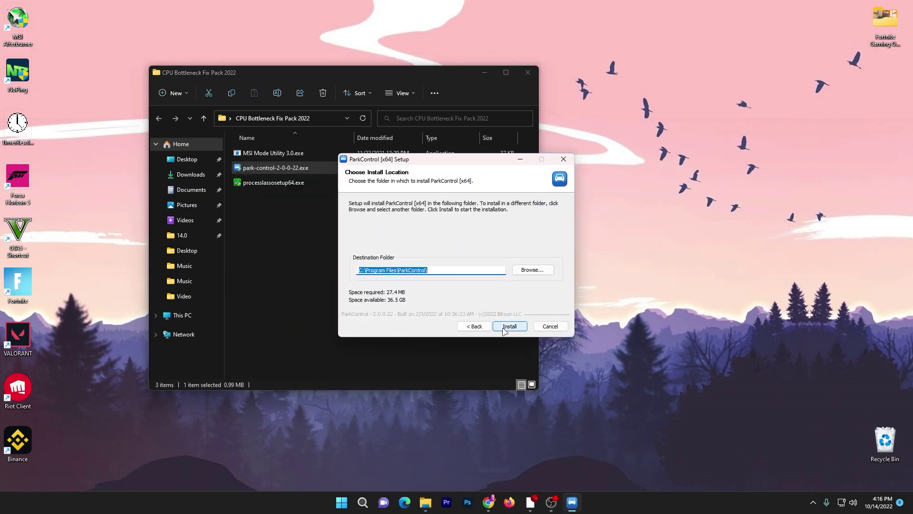
left_click(539, 328)
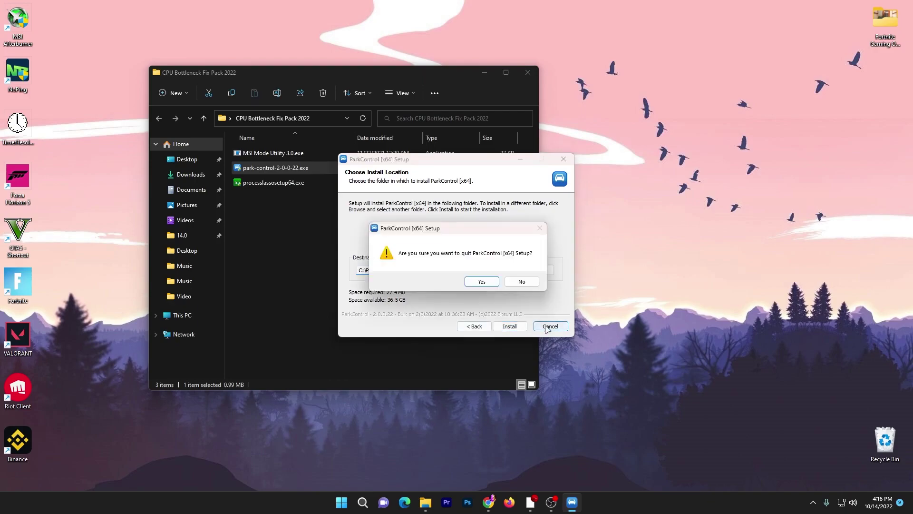
left_click(481, 282)
left_click(813, 502)
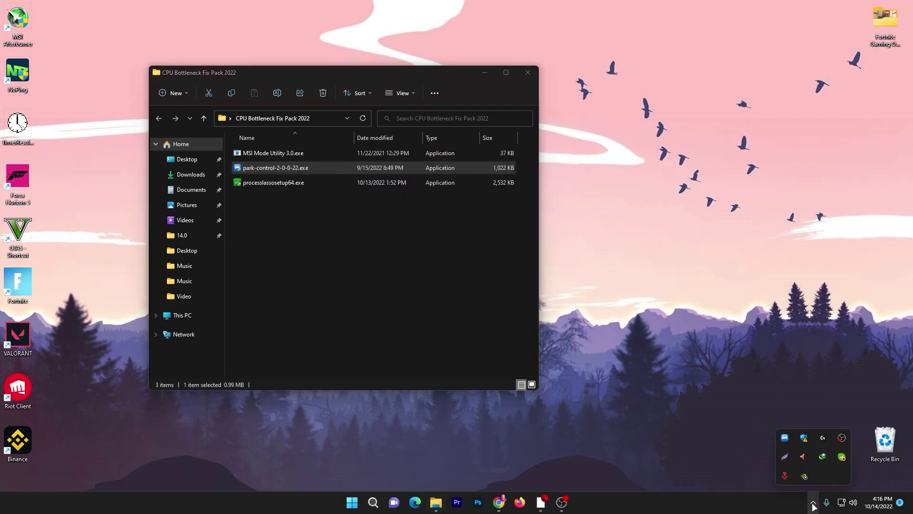
Step: Apply the Bitsum Highest Performance power profile in ParkControl
left_click(786, 438)
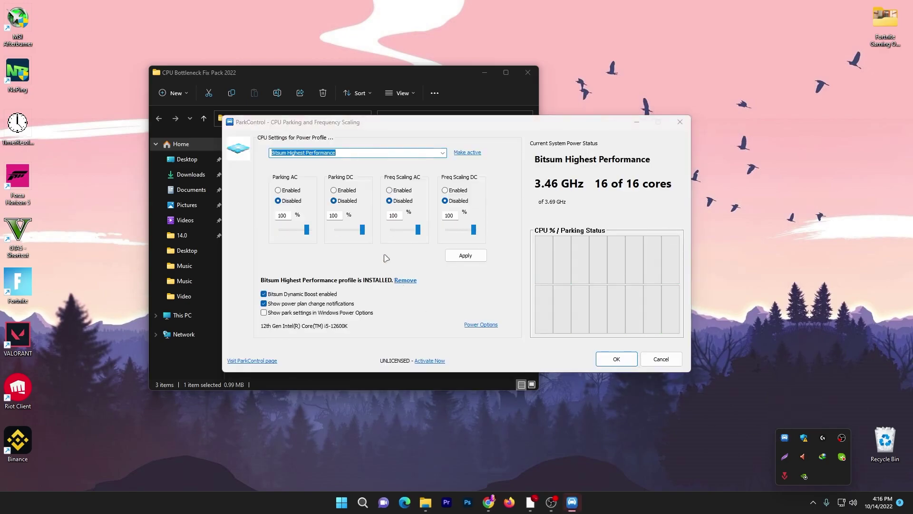
left_click(442, 152)
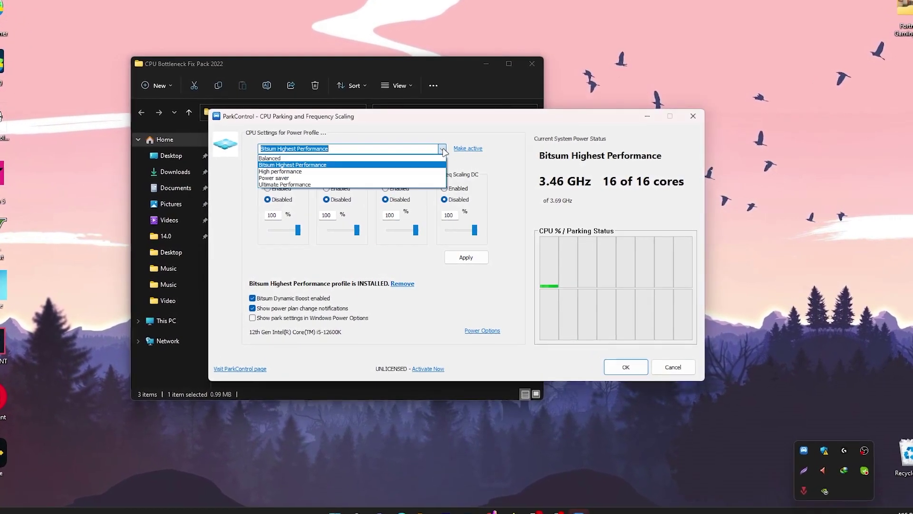
left_click(266, 162)
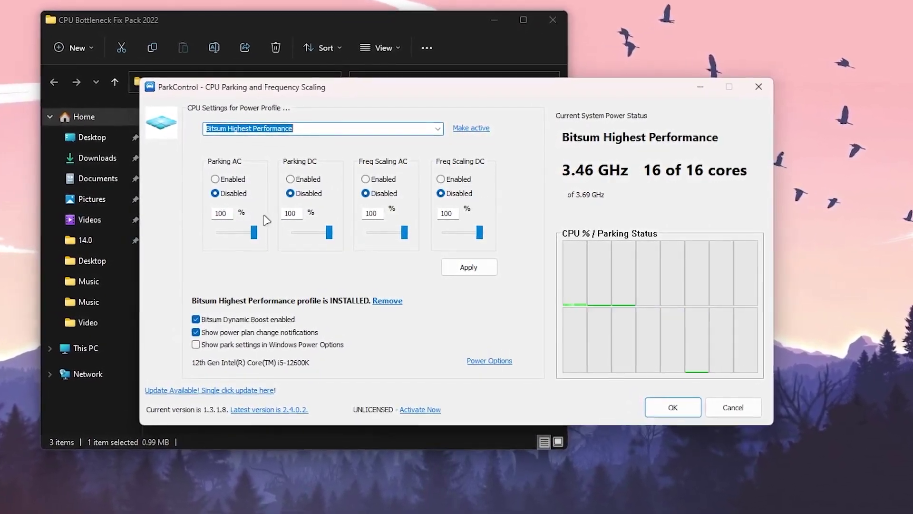
left_click(469, 268)
left_click(490, 279)
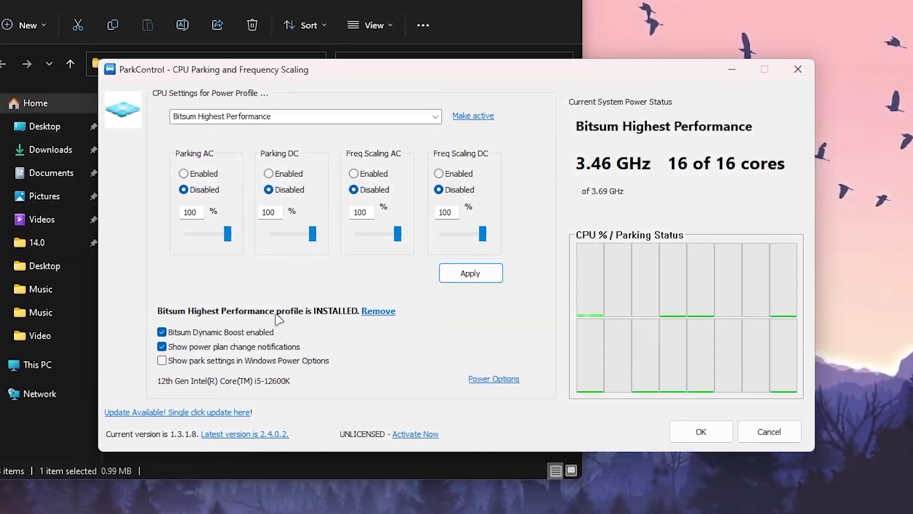
Step: Keep Bitsum Dynamic Boost on with Bitsum Highest Performance for idle use, then close ParkControl
left_click(223, 336)
left_click(226, 337)
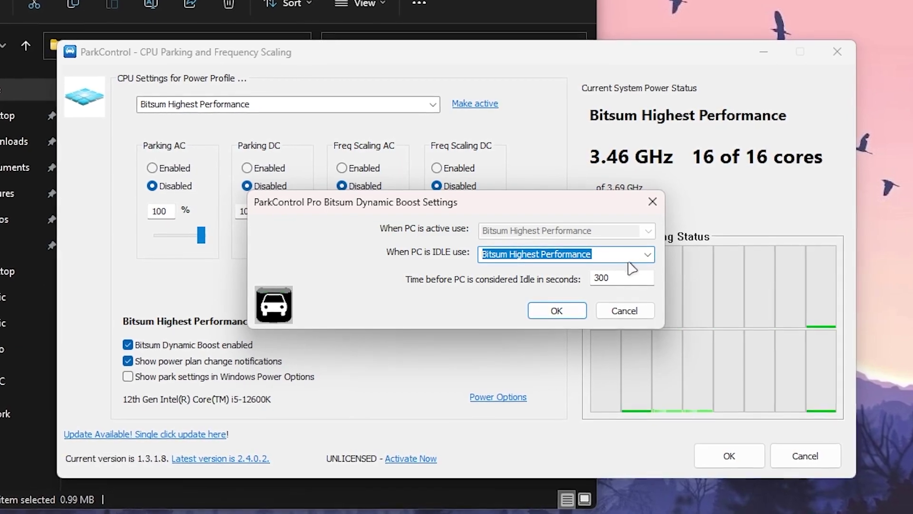
left_click(497, 256)
left_click(525, 280)
left_click(552, 310)
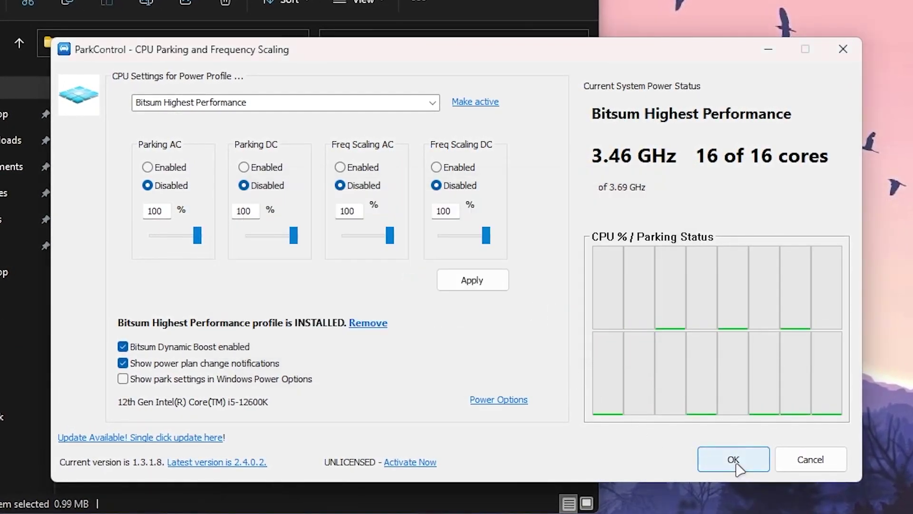
left_click(735, 462)
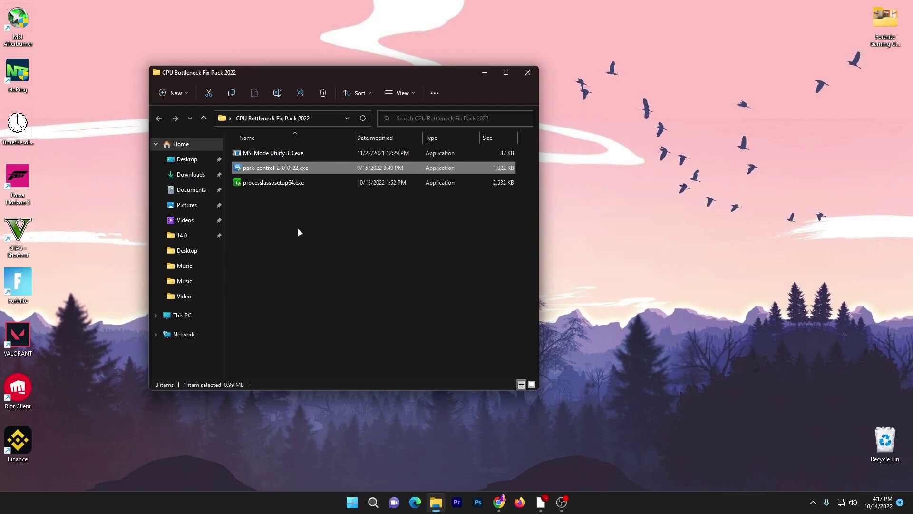
Step: Install Process Lasso in English with the default components
double_click(253, 183)
key("alt+y")
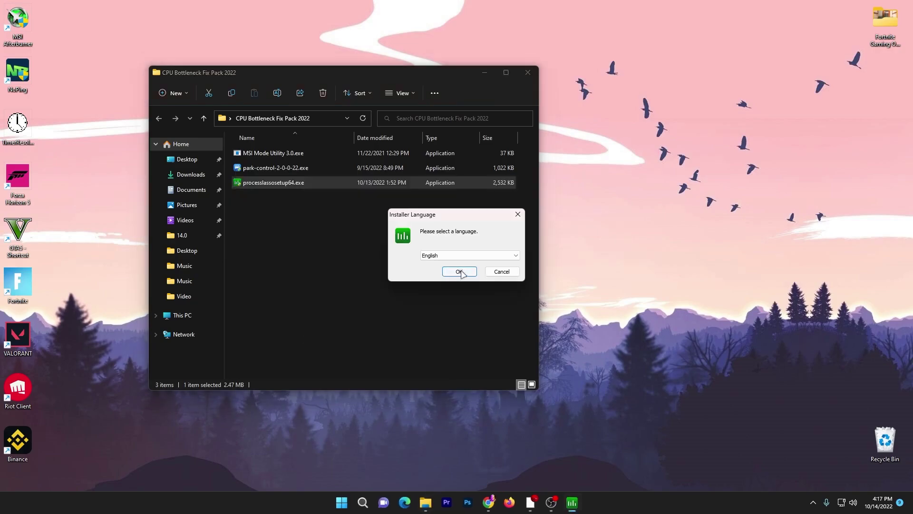
left_click(460, 272)
left_click(509, 327)
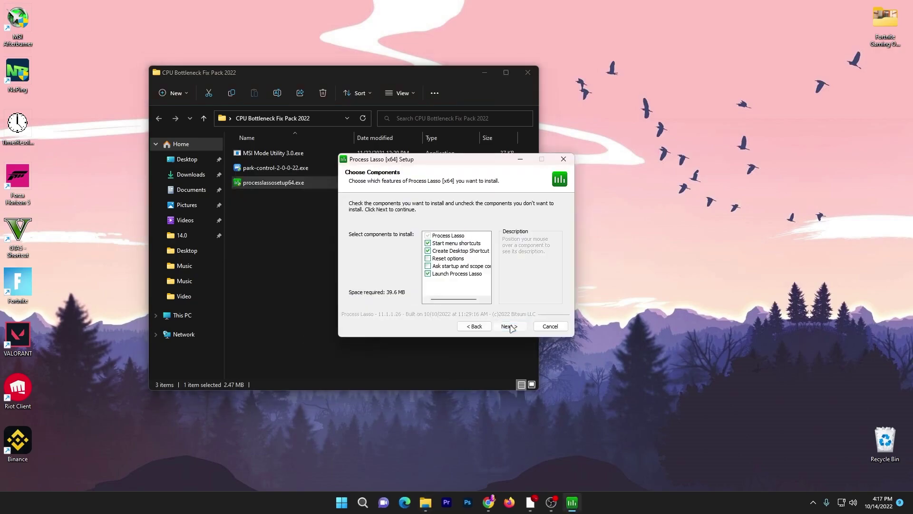
left_click(509, 326)
left_click(508, 325)
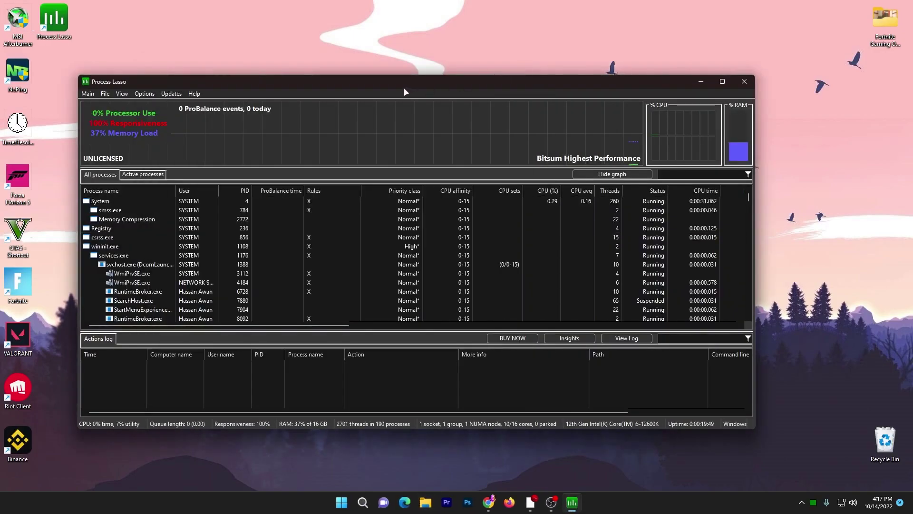
Step: Disable ProBalance and enable Performance Mode from the Main menu
left_click_drag(414, 88, 480, 82)
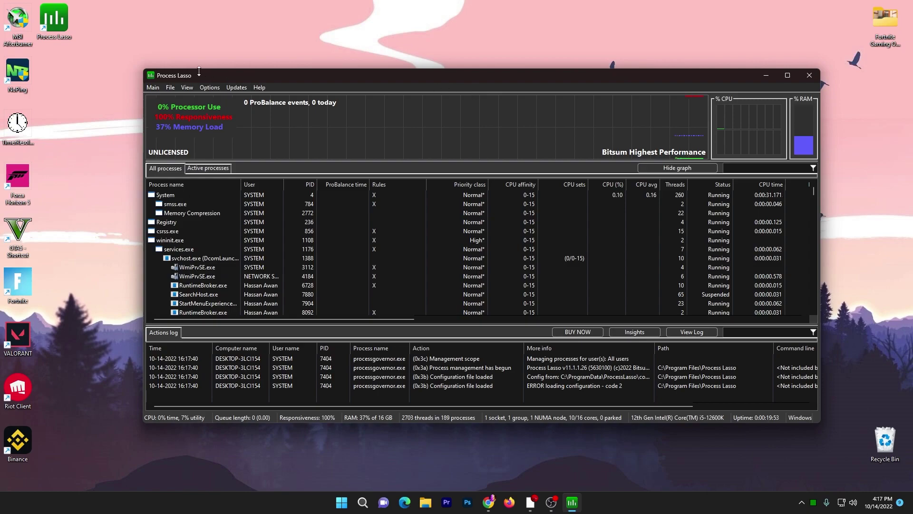
left_click(151, 88)
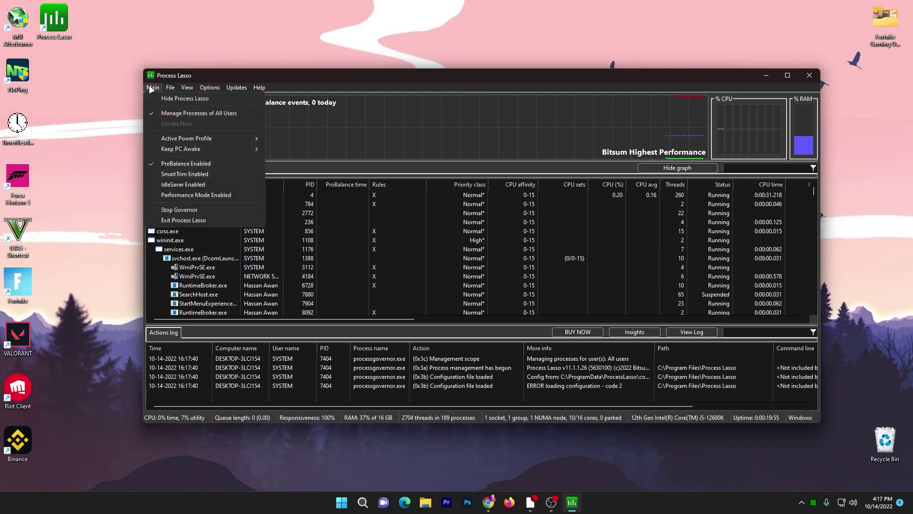
mouse_move(179, 141)
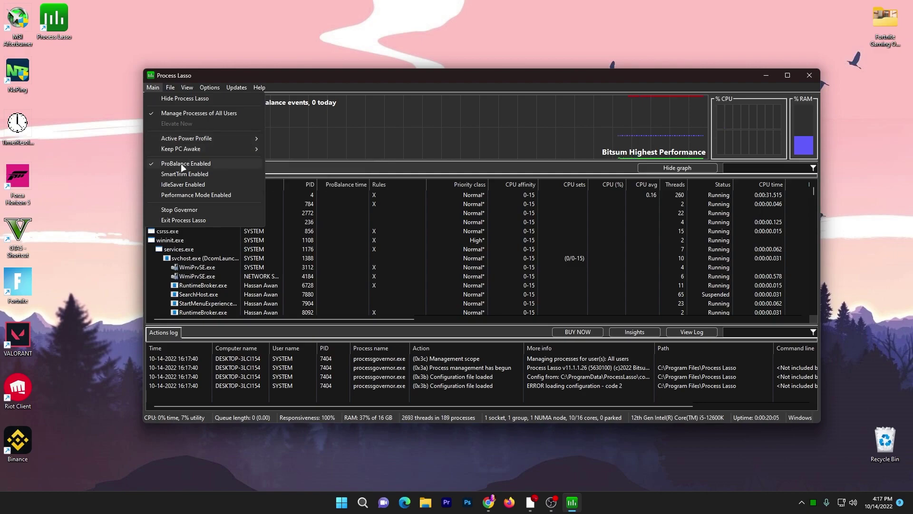
left_click(153, 164)
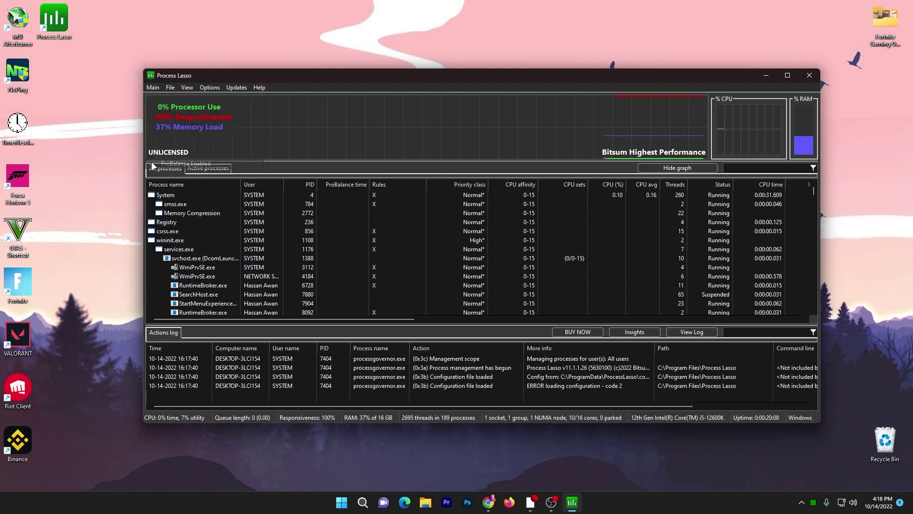
left_click(155, 88)
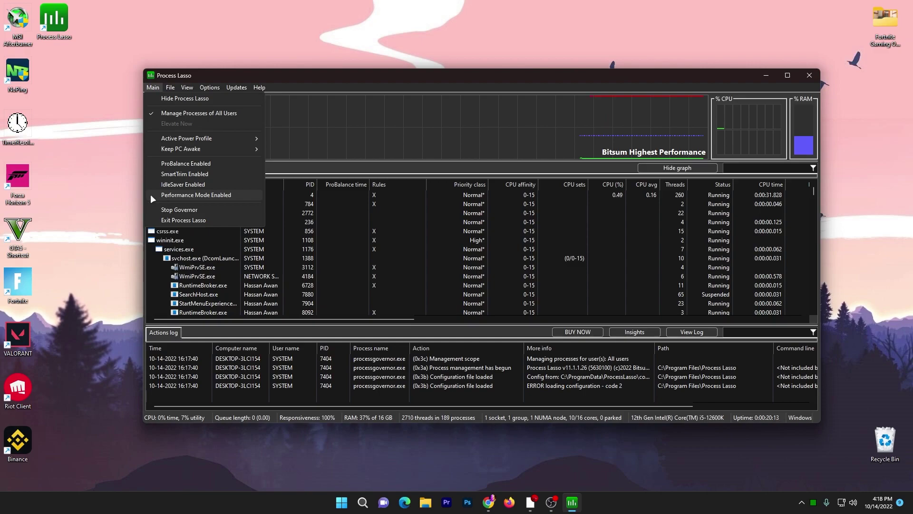
left_click(150, 194)
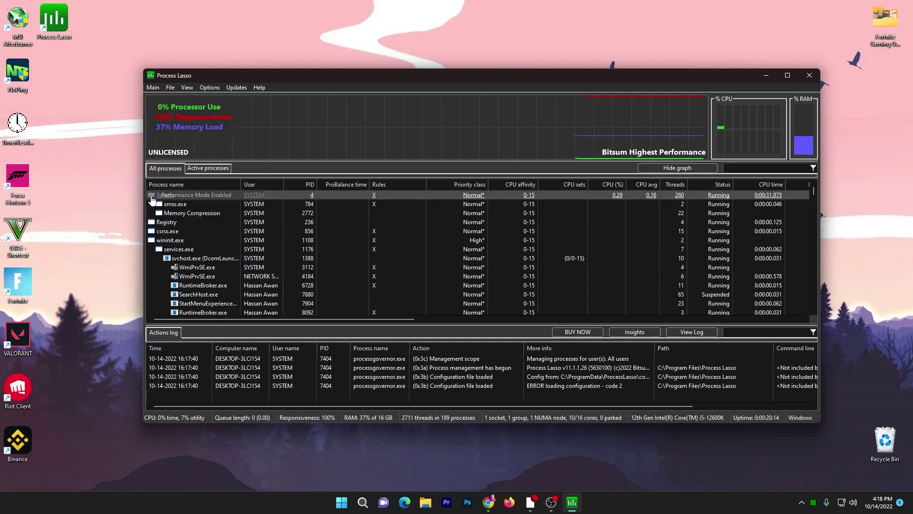
left_click(153, 87)
mouse_move(214, 148)
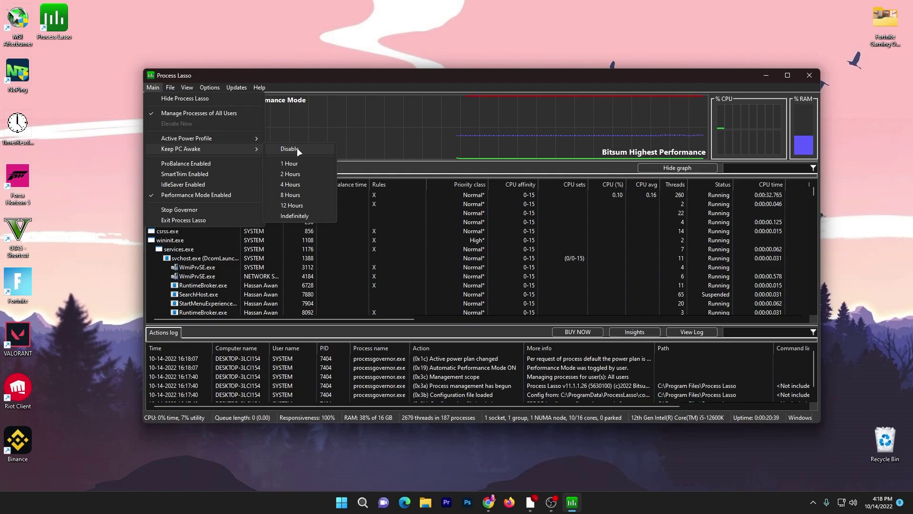
left_click(108, 191)
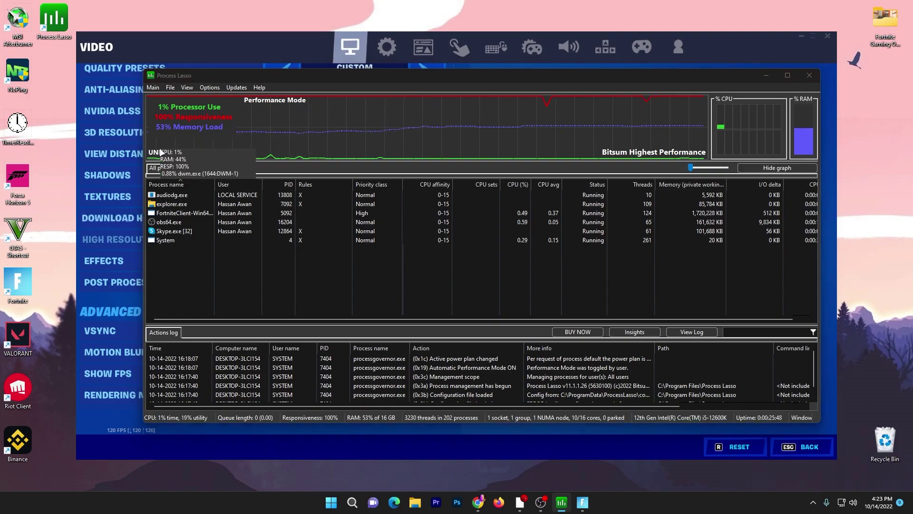
Step: Switch the process list from All processes to Active processes only
left_click(157, 169)
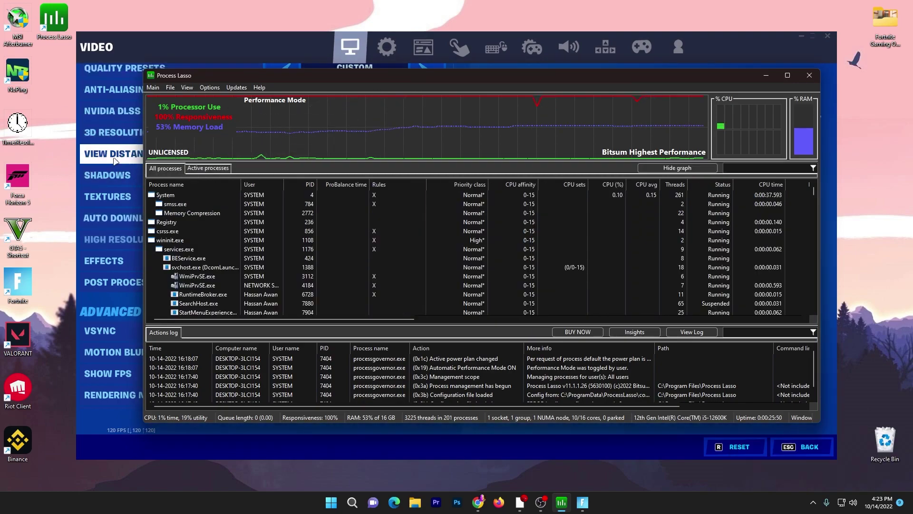
left_click(207, 169)
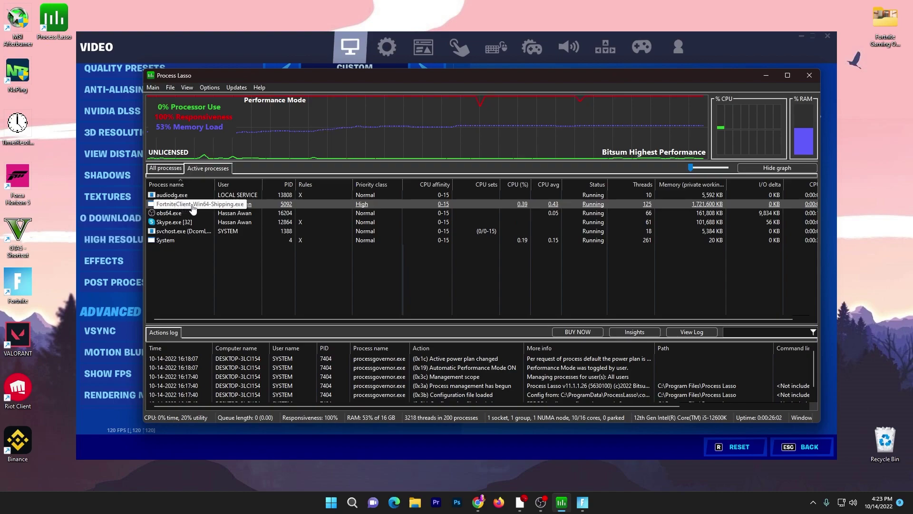
Step: Set FortniteClient's CPU priority to Always Real-time and accept the warning
right_click(170, 203)
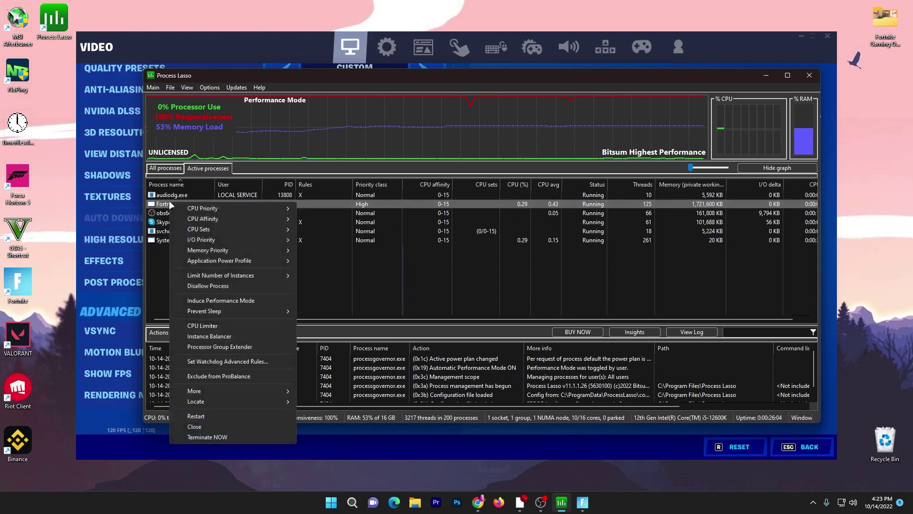
mouse_move(202, 209)
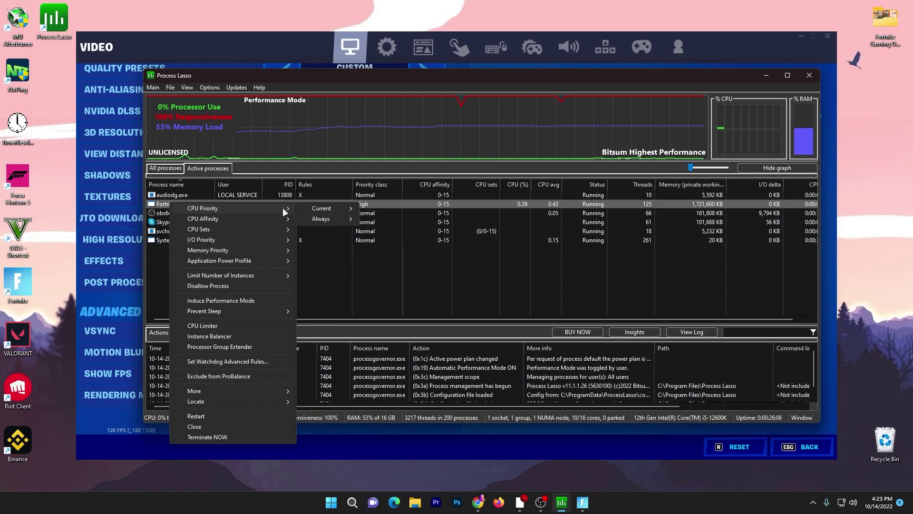
mouse_move(328, 216)
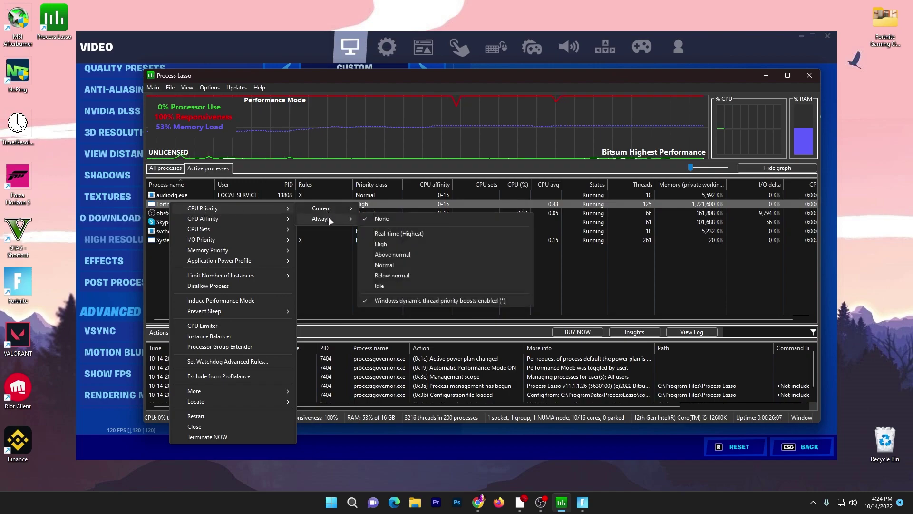
left_click(370, 234)
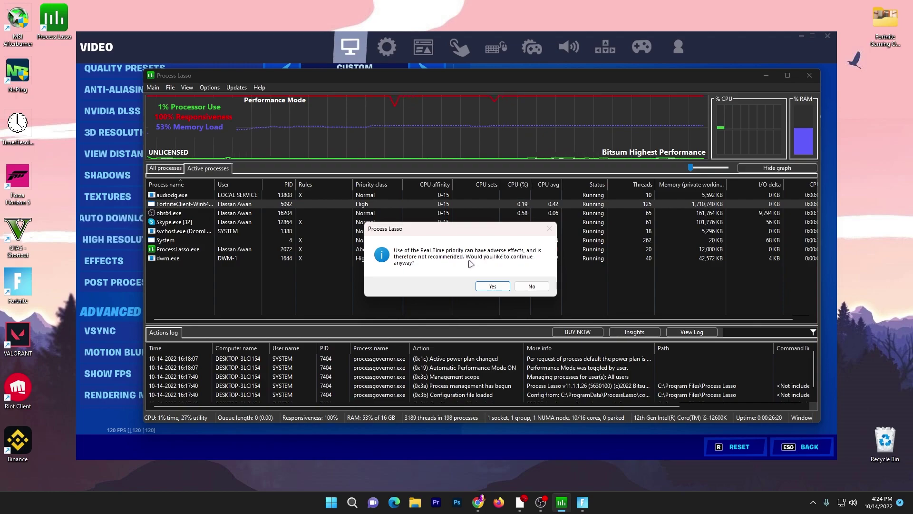
left_click(493, 287)
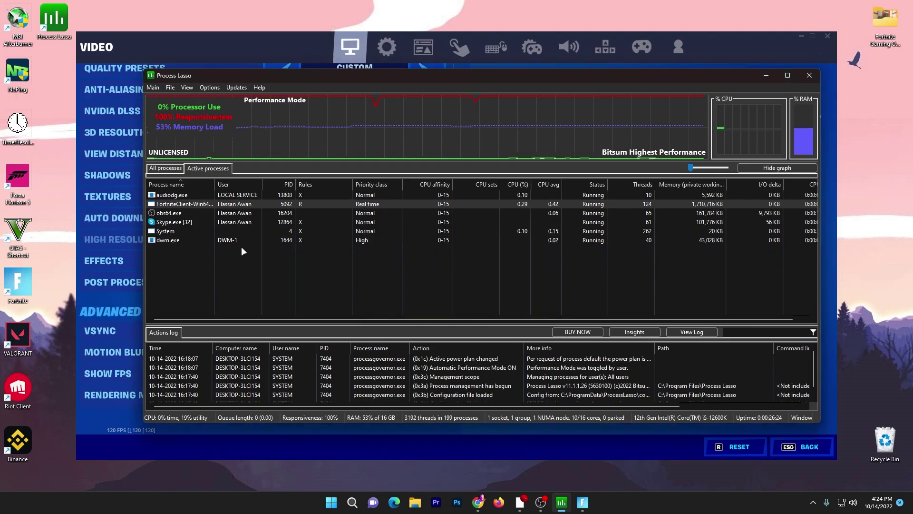
Step: Change FortniteClient's permanent CPU priority rule to High
right_click(175, 212)
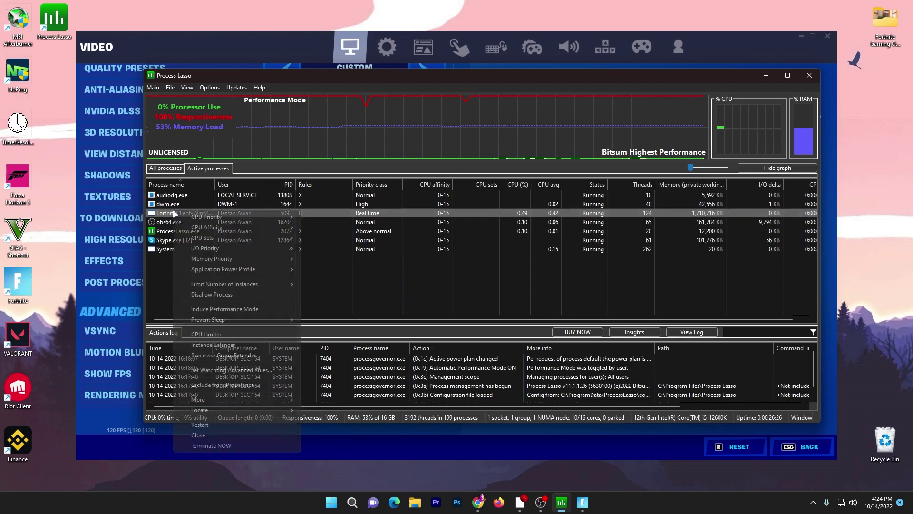
mouse_move(212, 216)
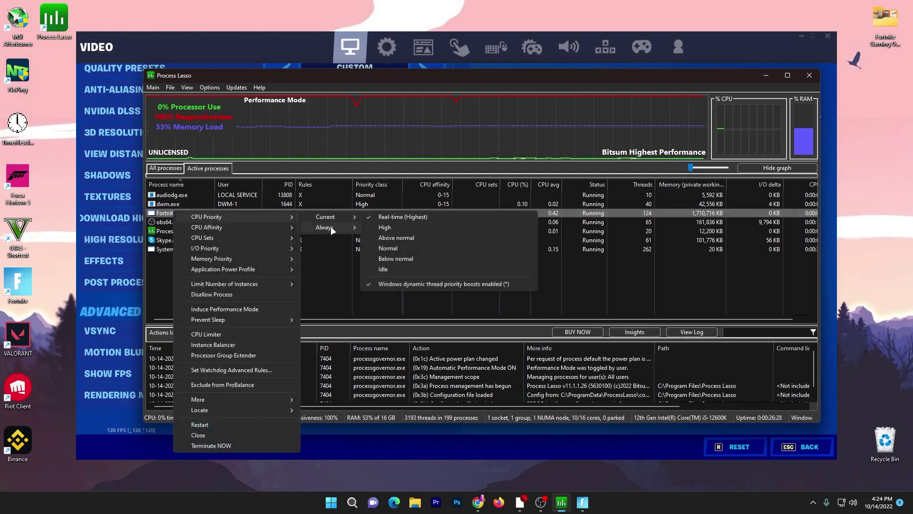
mouse_move(330, 226)
left_click(385, 252)
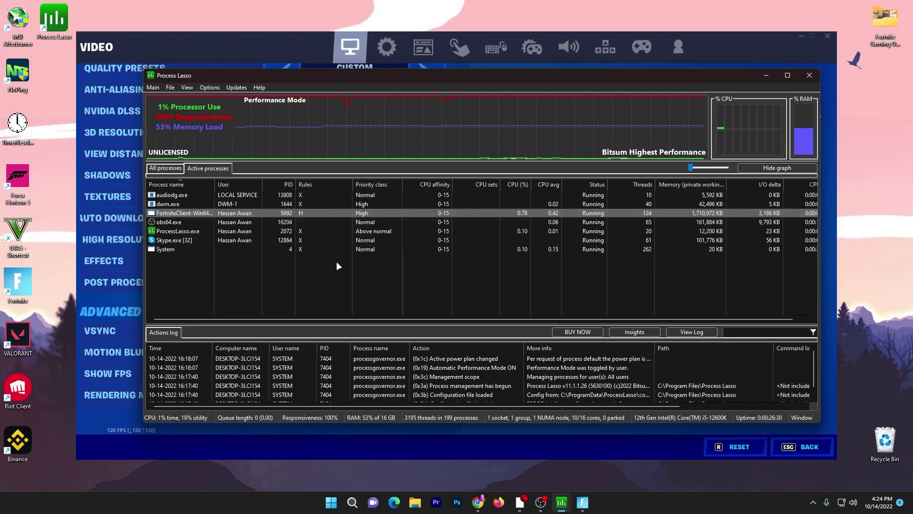
Step: Give FortniteClient an Always High I/O priority rule
right_click(175, 213)
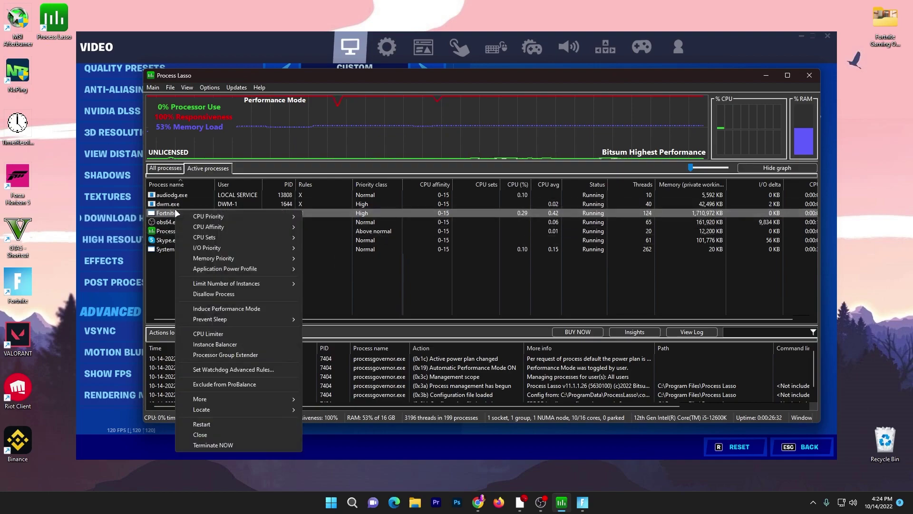
mouse_move(201, 229)
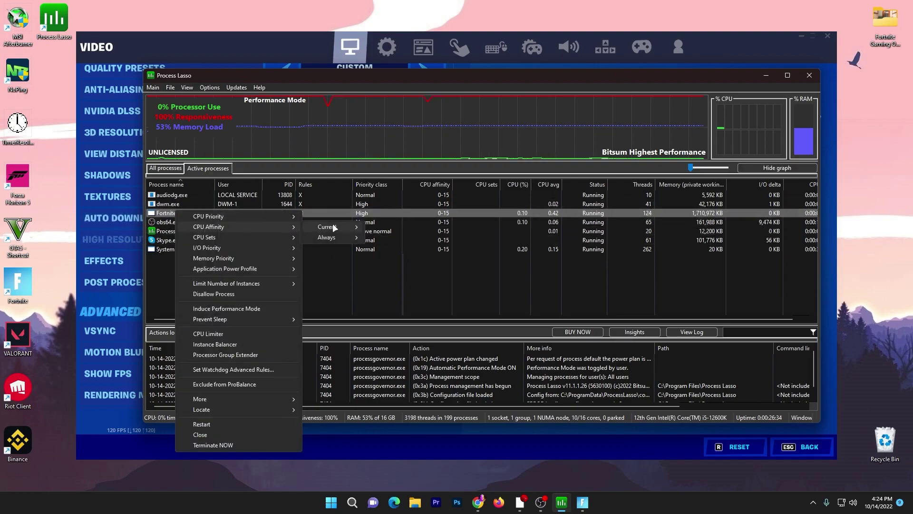
mouse_move(333, 236)
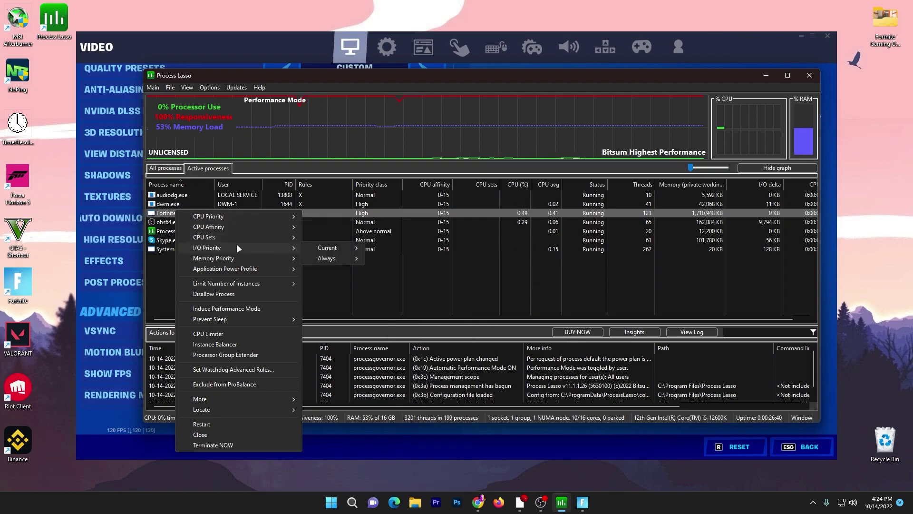
mouse_move(333, 258)
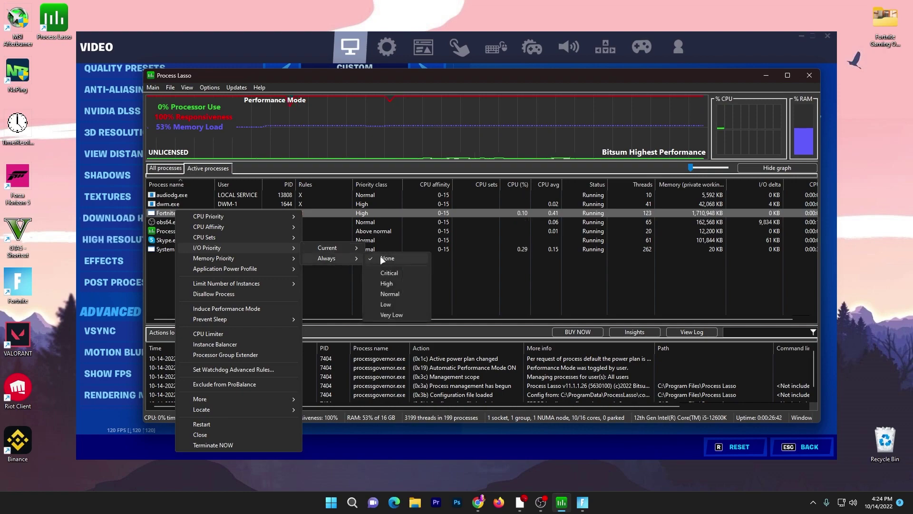
left_click(387, 284)
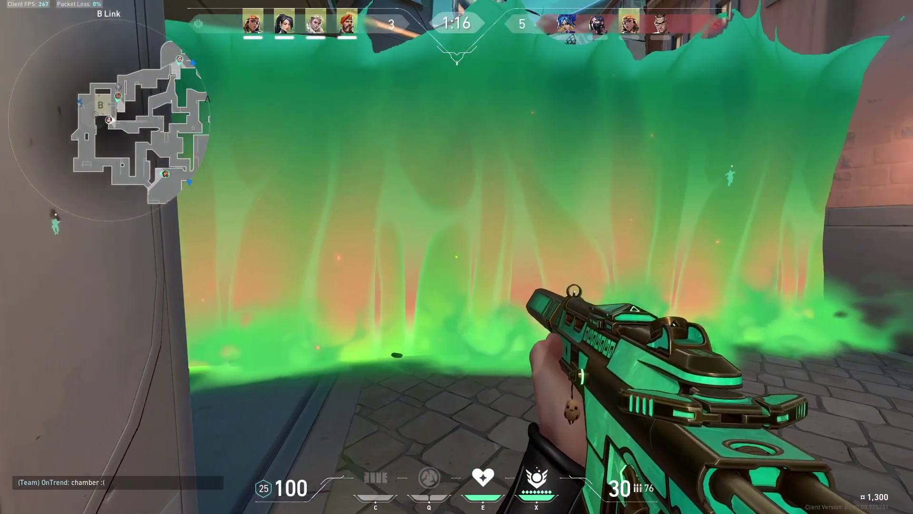
Step: Move along the smoke through B Link and push forward into B Site
key("a")
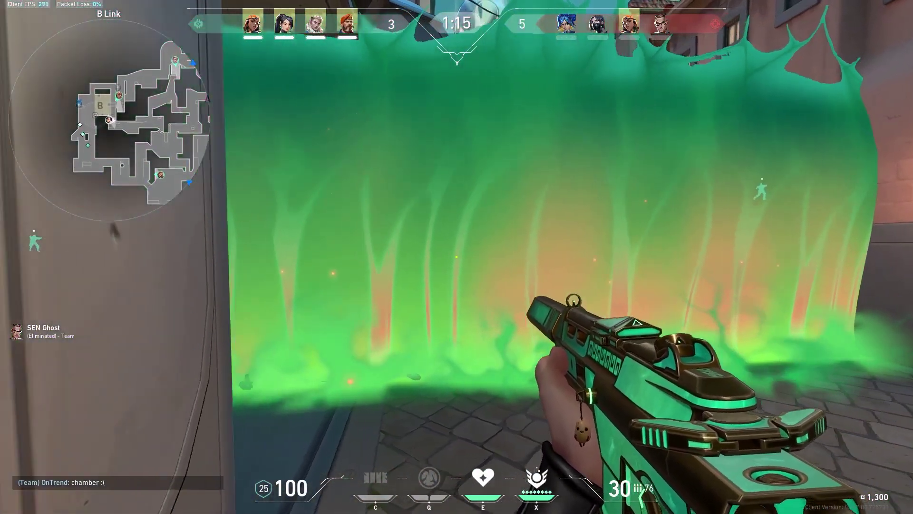
key("a")
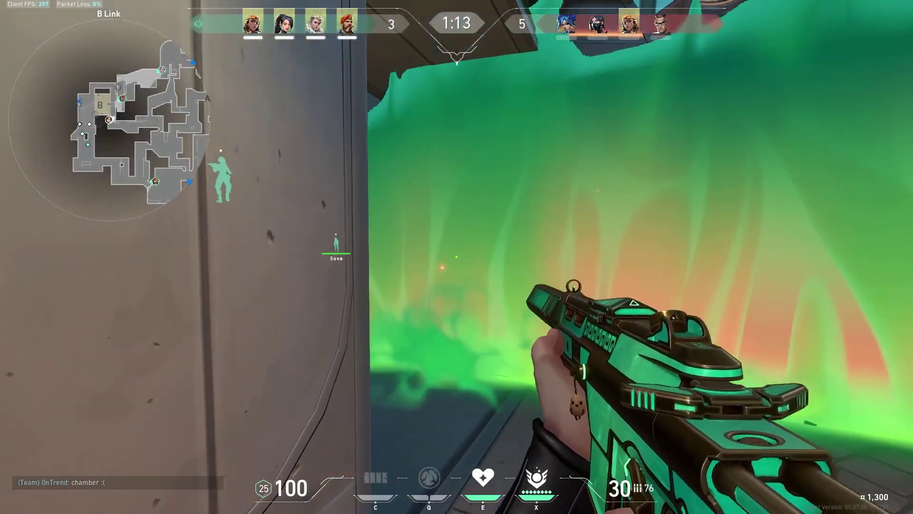
key("a")
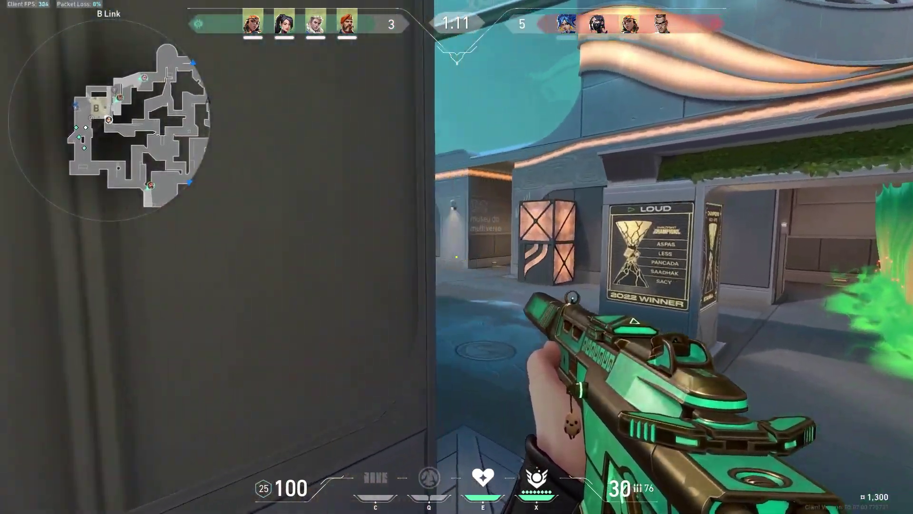
key("a")
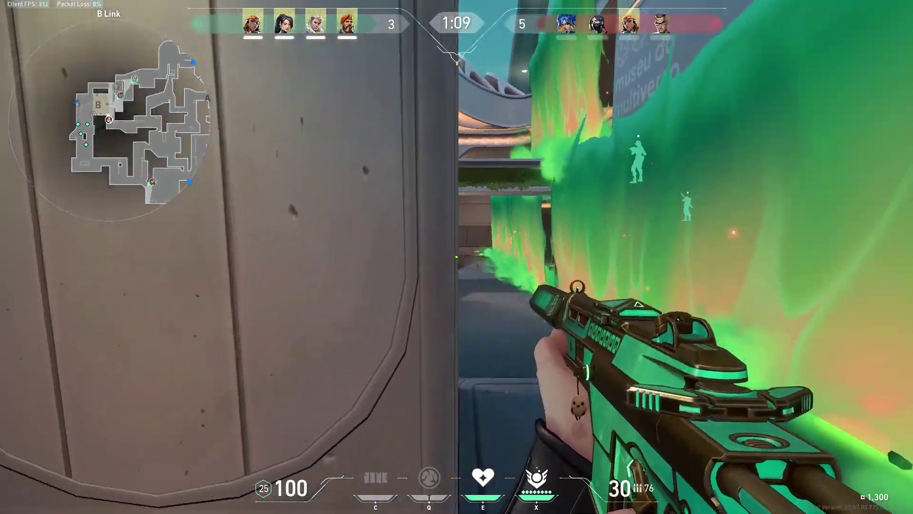
key("w")
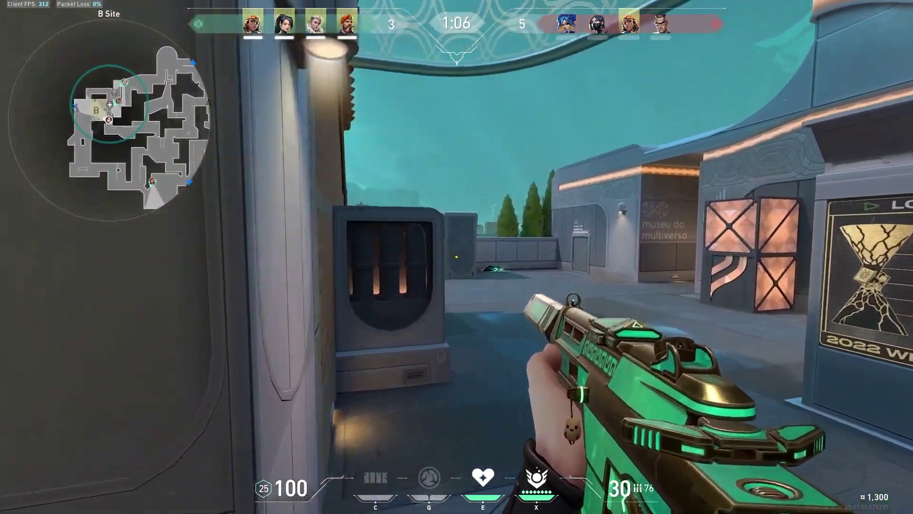
Step: Shoot down the enemy on B Site, reload, and fall back toward B Link
left_click(457, 256)
left_click(456, 257)
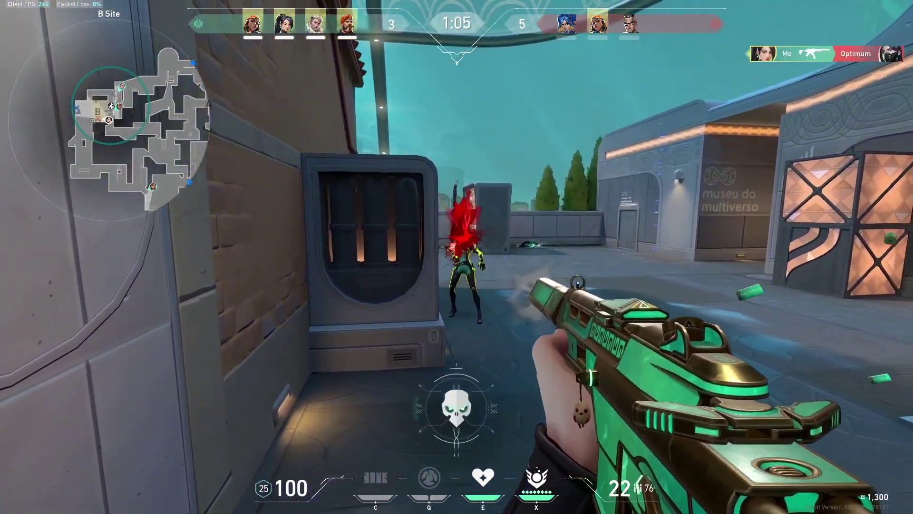
left_click(457, 257)
key("a")
key("s")
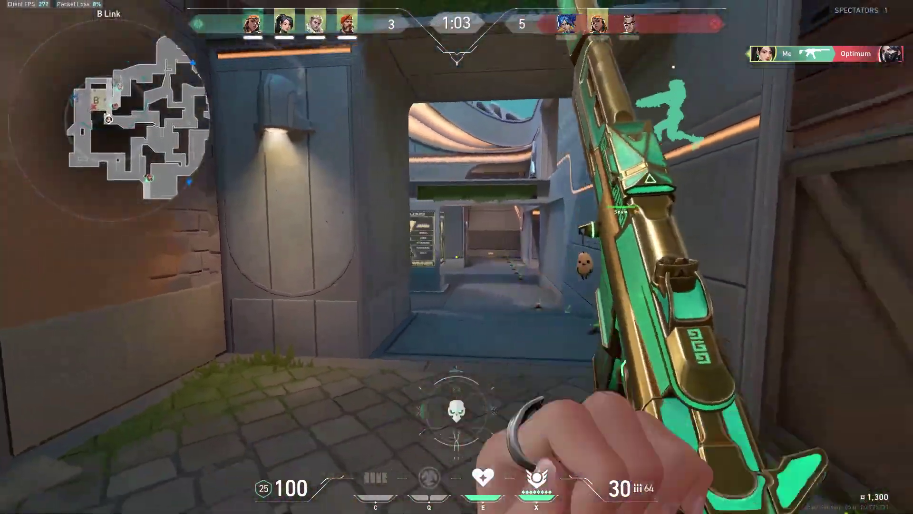